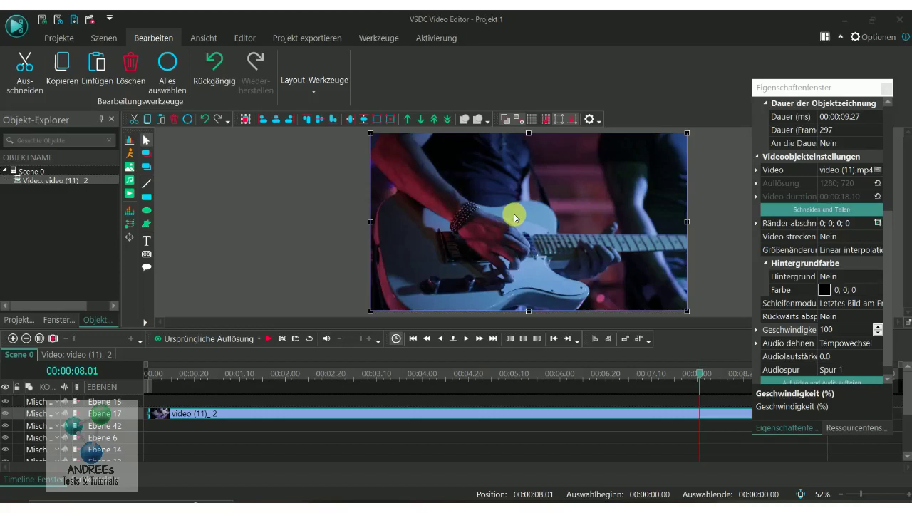
Convert the guitar video clip on the timeline into Sprite 5 using In Sprite konvertieren.
{"action": "left_click", "coordinate": [359, 420]}
{"action": "right_click", "coordinate": [360, 420]}
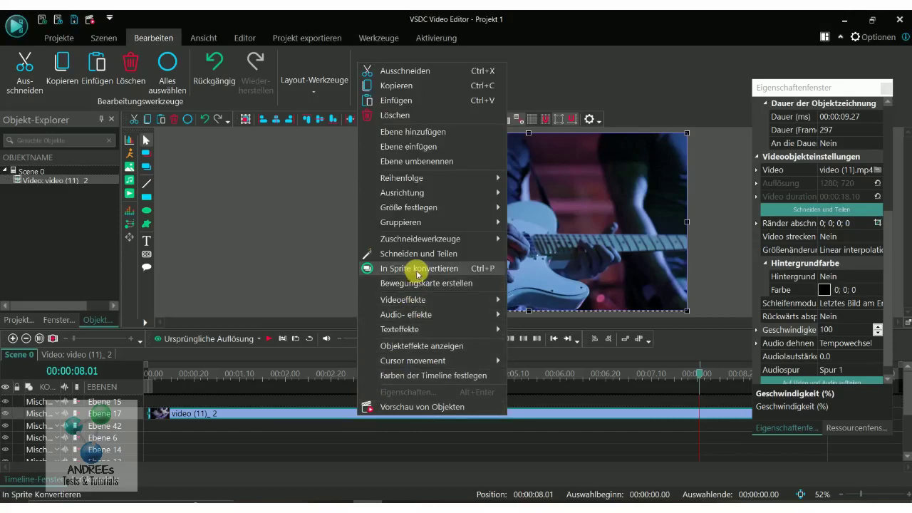
{"action": "left_click", "coordinate": [467, 275]}
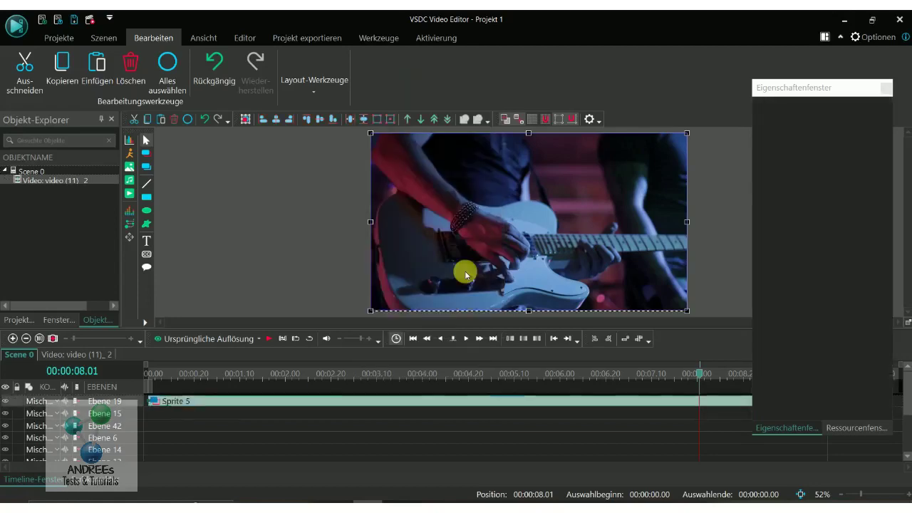
Select Sprite 5 and set its Als Container verwenden property to Nein.
{"action": "left_click", "coordinate": [404, 404]}
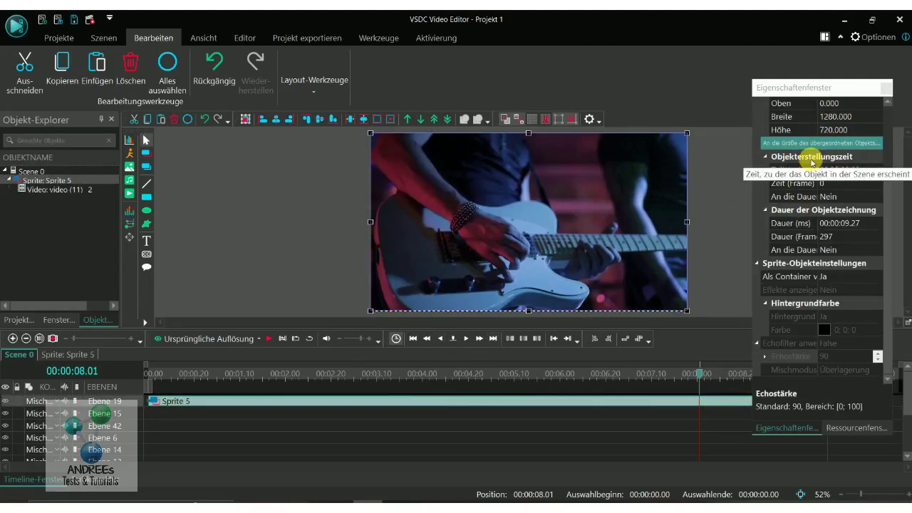
{"action": "left_click", "coordinate": [889, 259]}
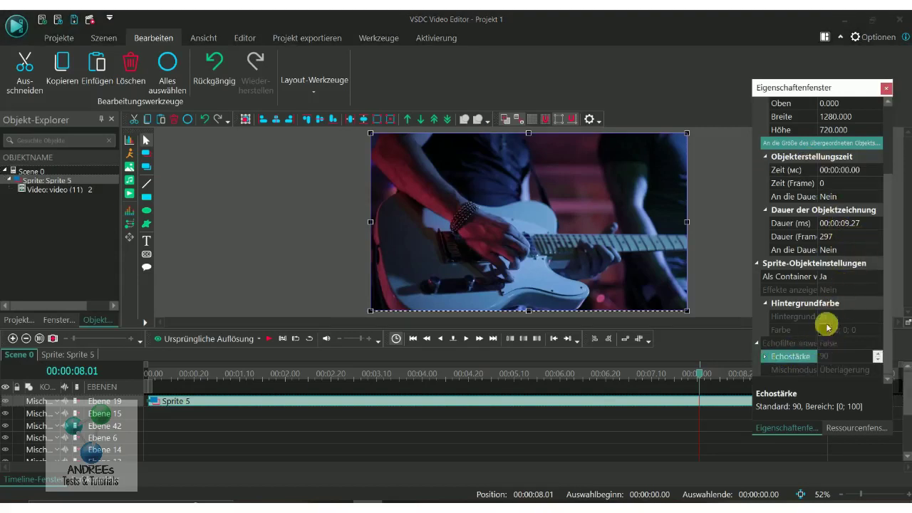
{"action": "left_click", "coordinate": [830, 276]}
{"action": "left_click", "coordinate": [876, 278]}
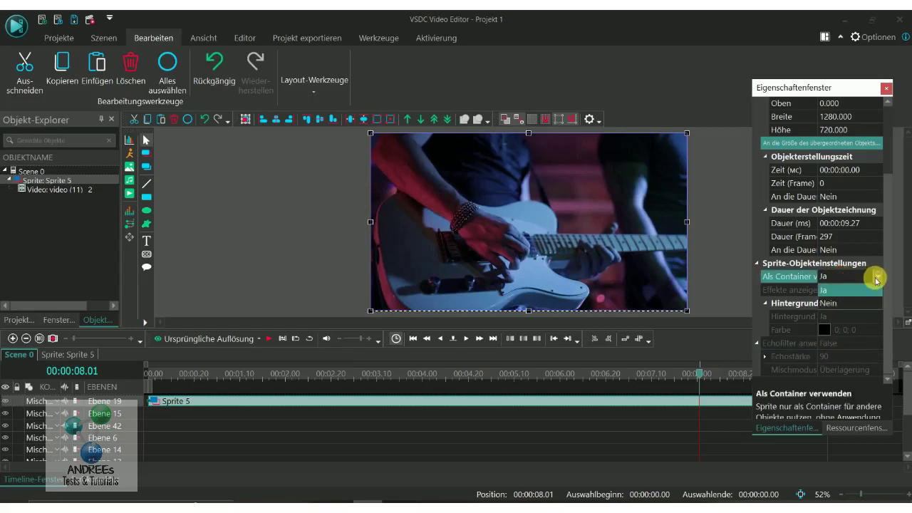
{"action": "left_click", "coordinate": [865, 302]}
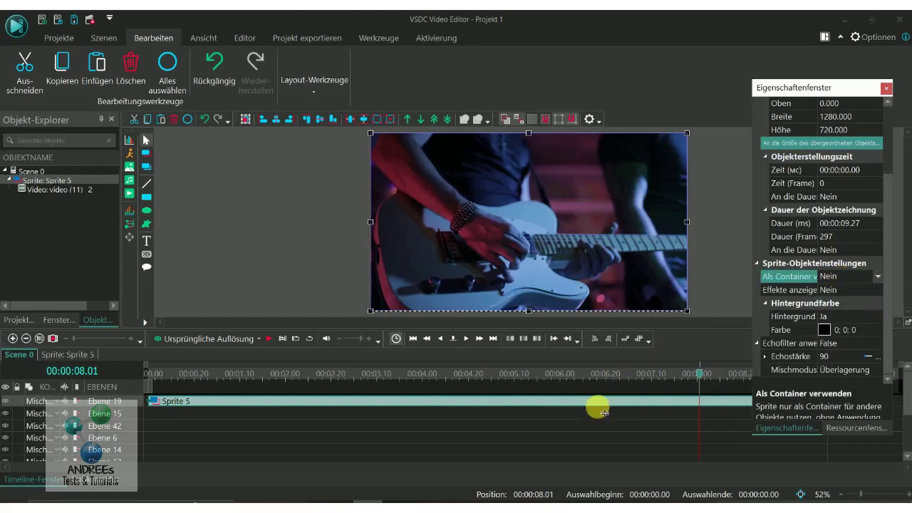
Set Echofilter anwenden to True and expand Echostärke to show start and end values of 90.
{"action": "left_click", "coordinate": [827, 343]}
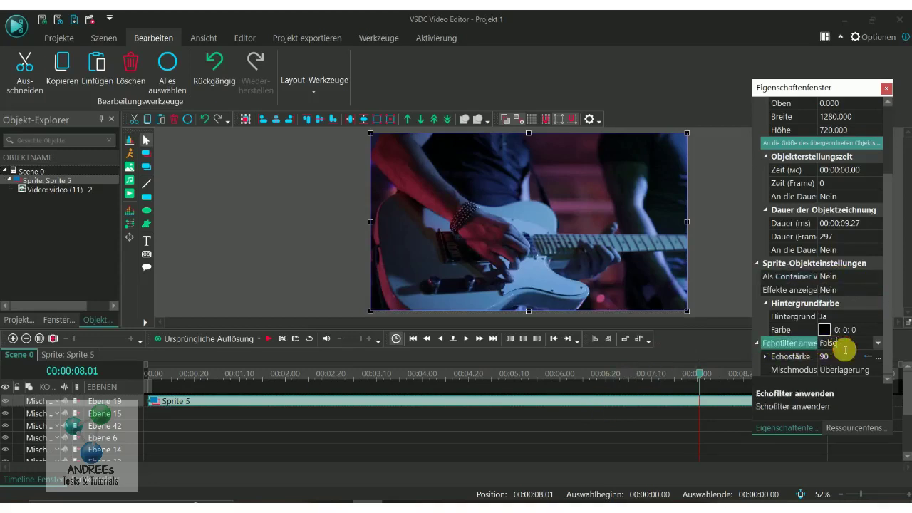
{"action": "left_click", "coordinate": [874, 347]}
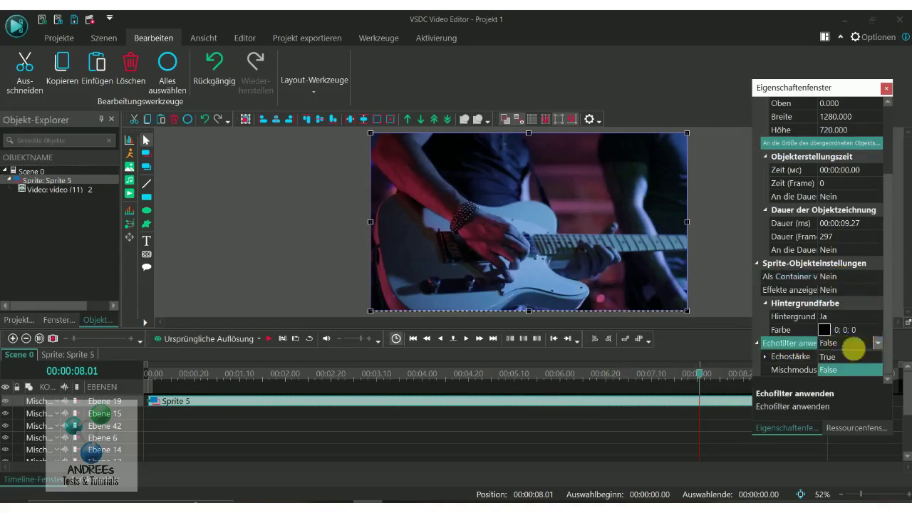
{"action": "left_click", "coordinate": [832, 357]}
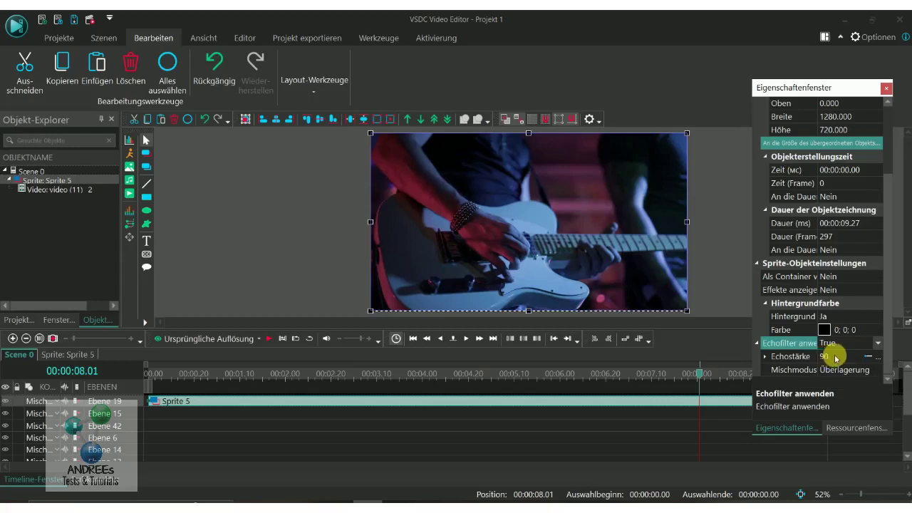
{"action": "left_click", "coordinate": [835, 356]}
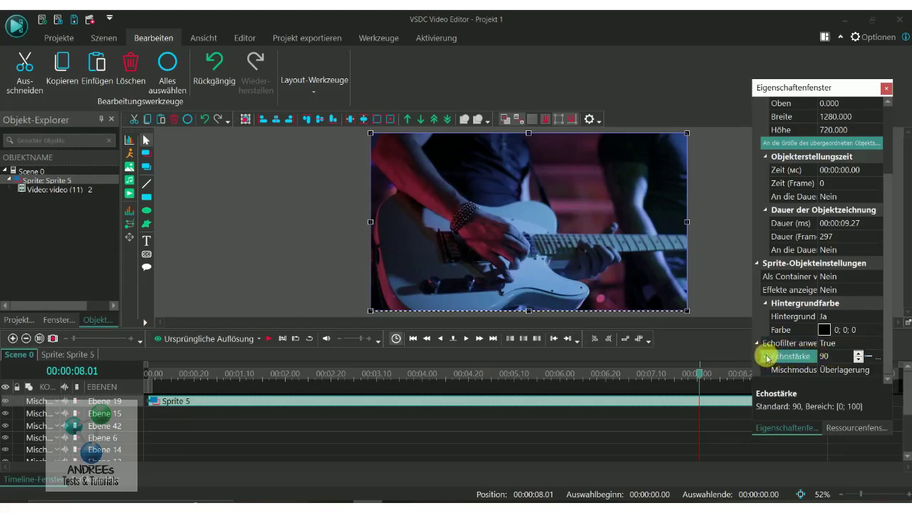
{"action": "left_click", "coordinate": [765, 356]}
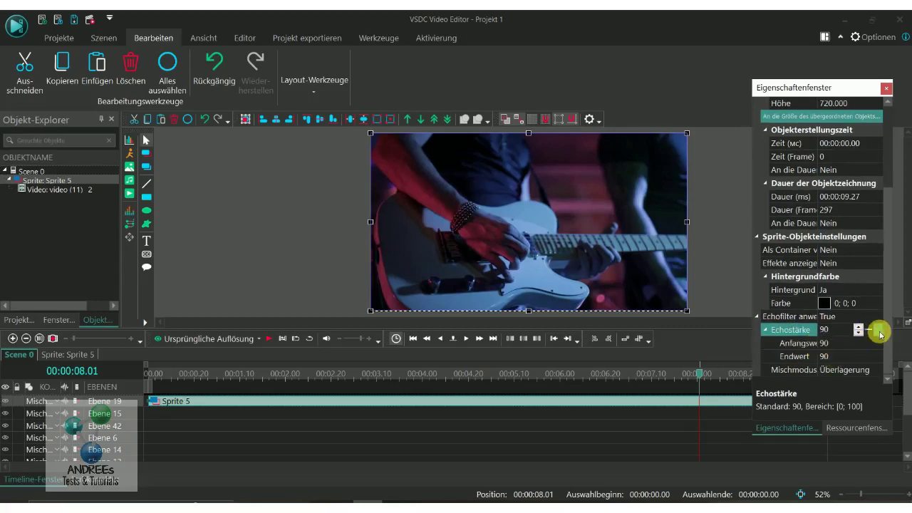
{"action": "left_click", "coordinate": [879, 331]}
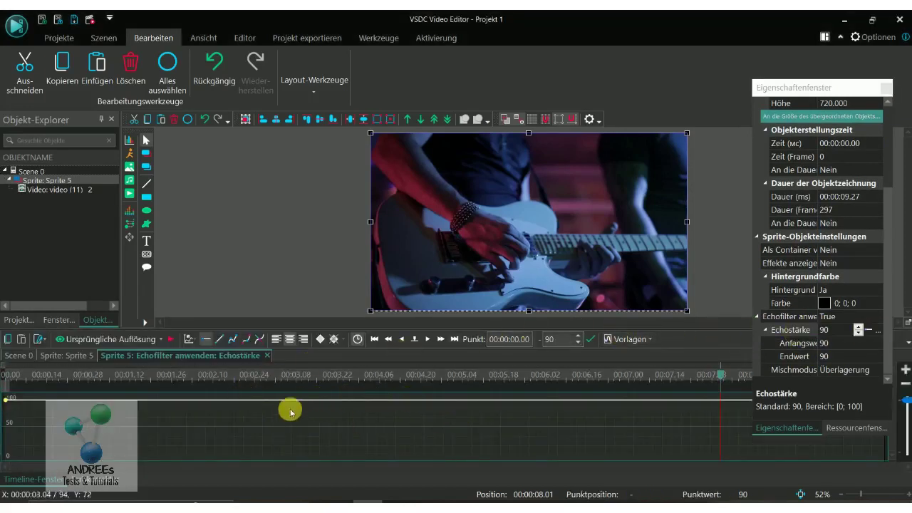
{"action": "left_click", "coordinate": [652, 340]}
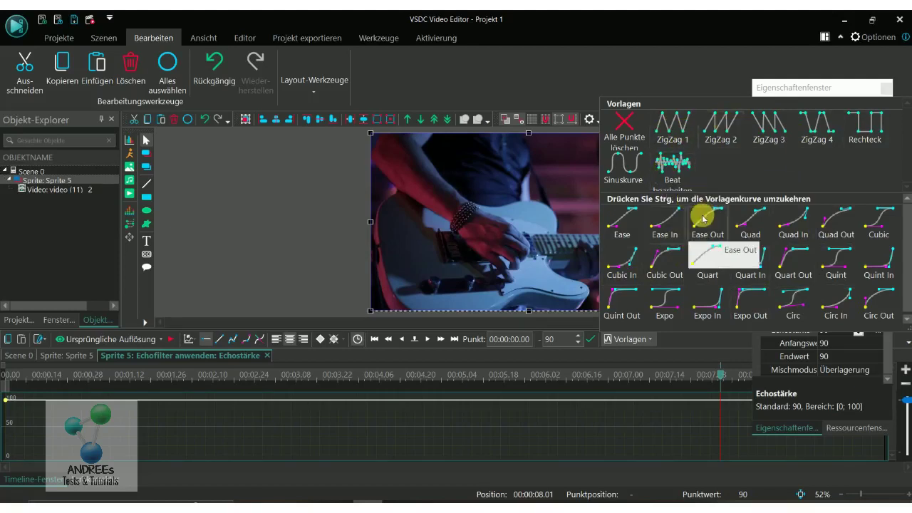
{"action": "left_click", "coordinate": [303, 190]}
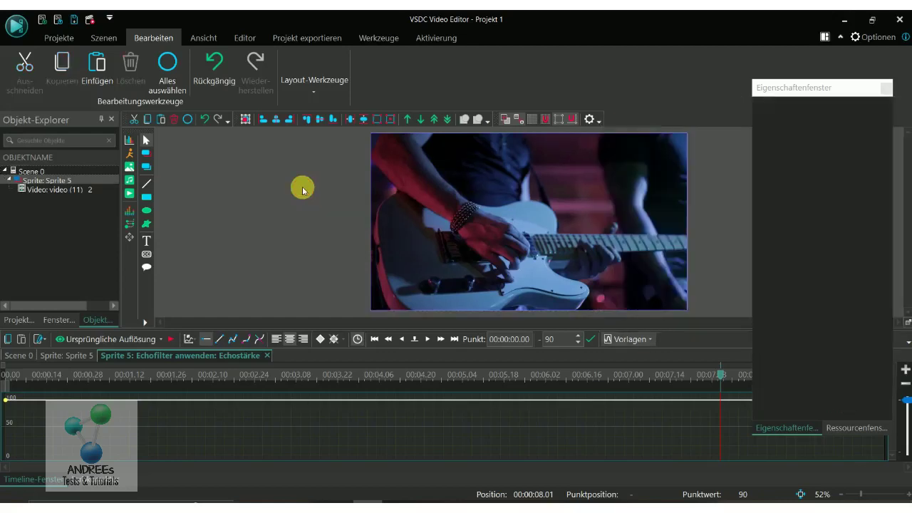
{"action": "left_click", "coordinate": [20, 355]}
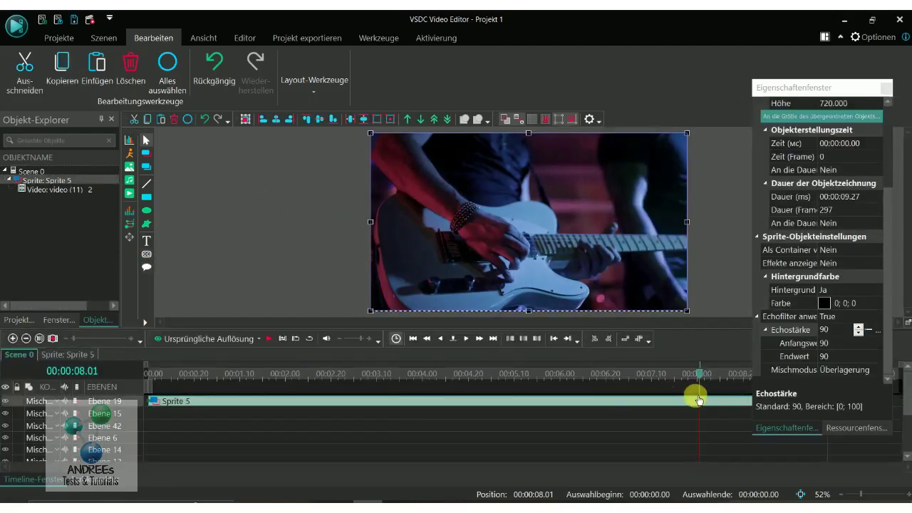
Change Mischmodus from Überlagerung to Ausdehnung, move the playhead near the start and play the preview.
{"action": "left_click", "coordinate": [873, 369]}
{"action": "left_click", "coordinate": [882, 371]}
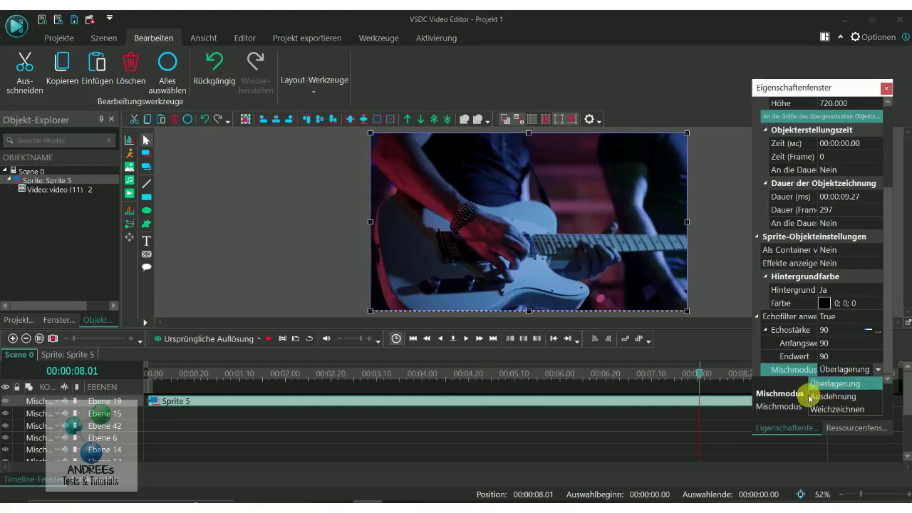
{"action": "left_click", "coordinate": [215, 374]}
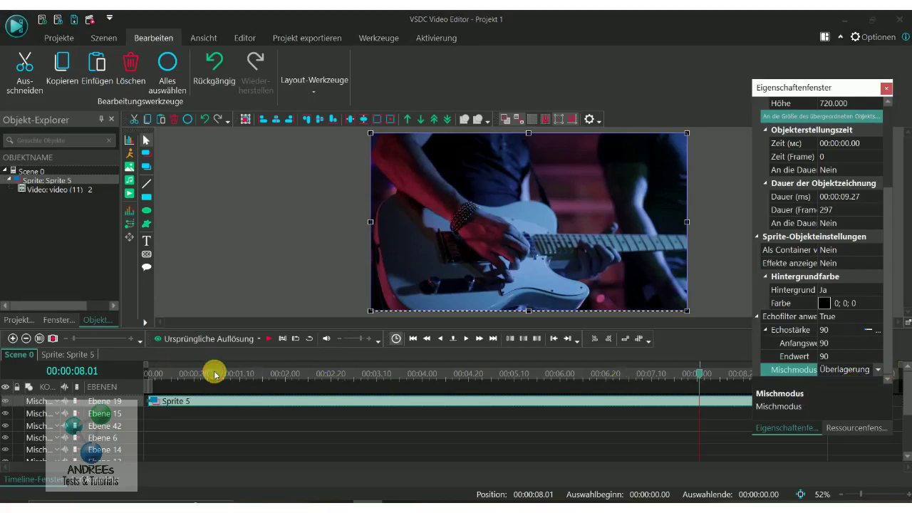
{"action": "left_click", "coordinate": [212, 374]}
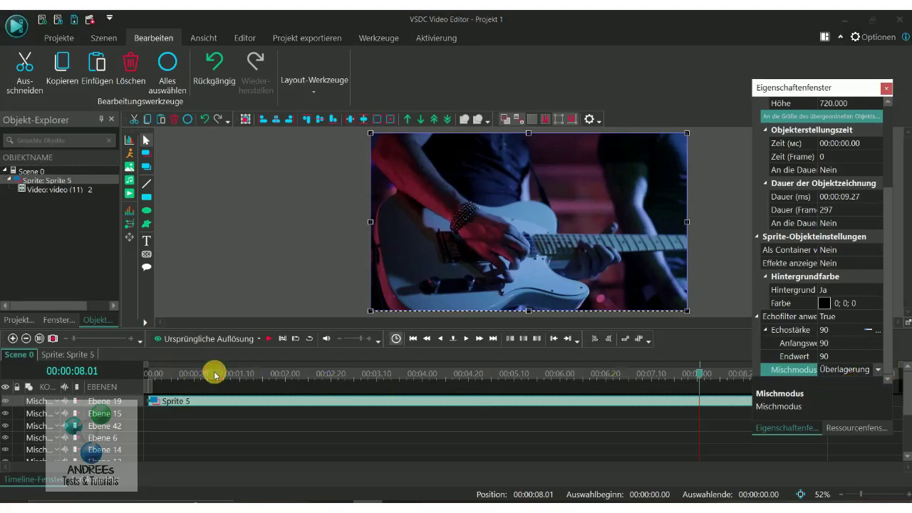
{"action": "left_click", "coordinate": [880, 370]}
{"action": "left_click", "coordinate": [841, 396]}
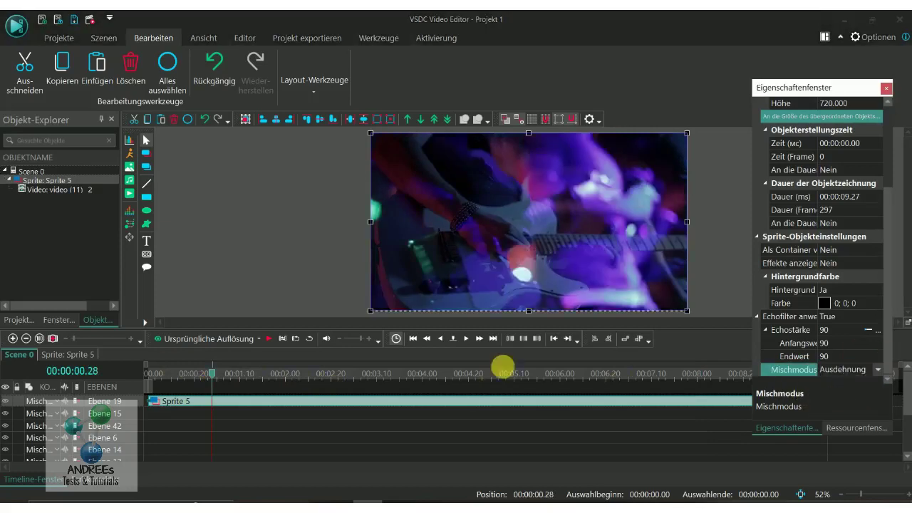
{"action": "key", "text": "space"}
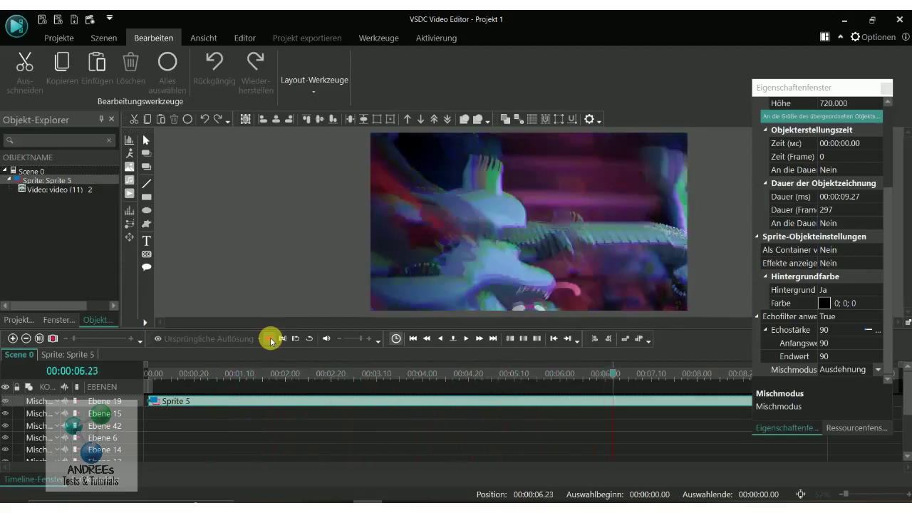
Stop playback and close the Mischmodus list, leaving Ausdehnung selected.
{"action": "left_click", "coordinate": [720, 369]}
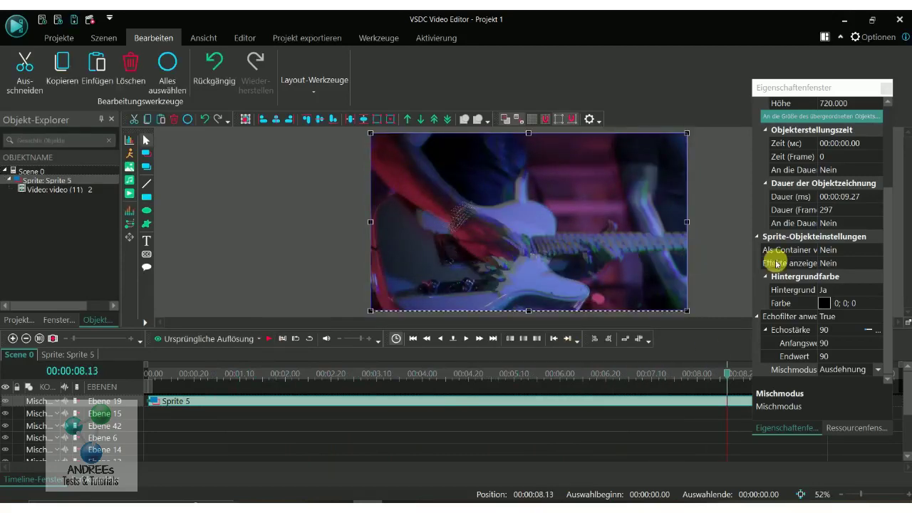
{"action": "left_click", "coordinate": [878, 369]}
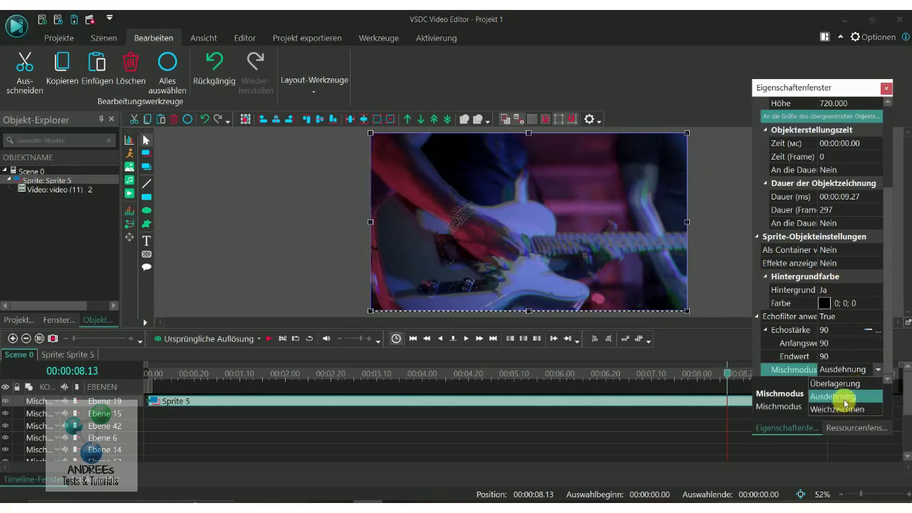
{"action": "left_click", "coordinate": [580, 418]}
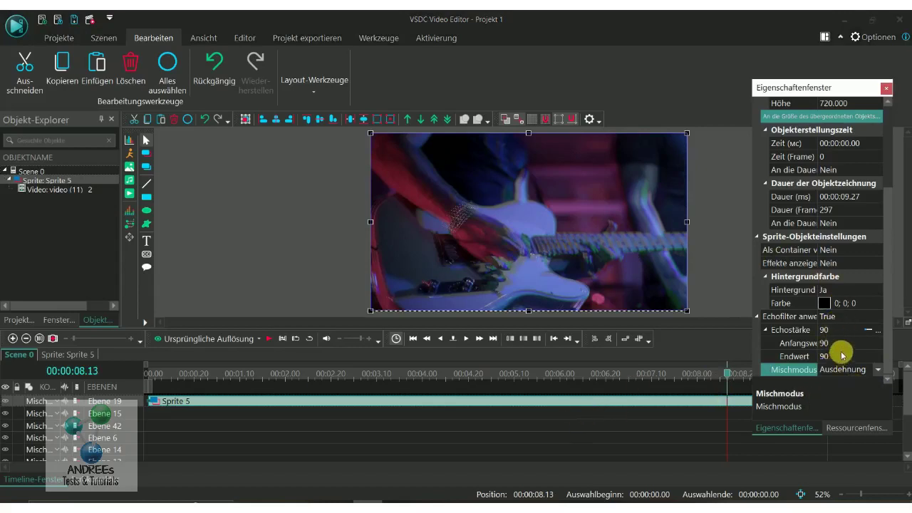